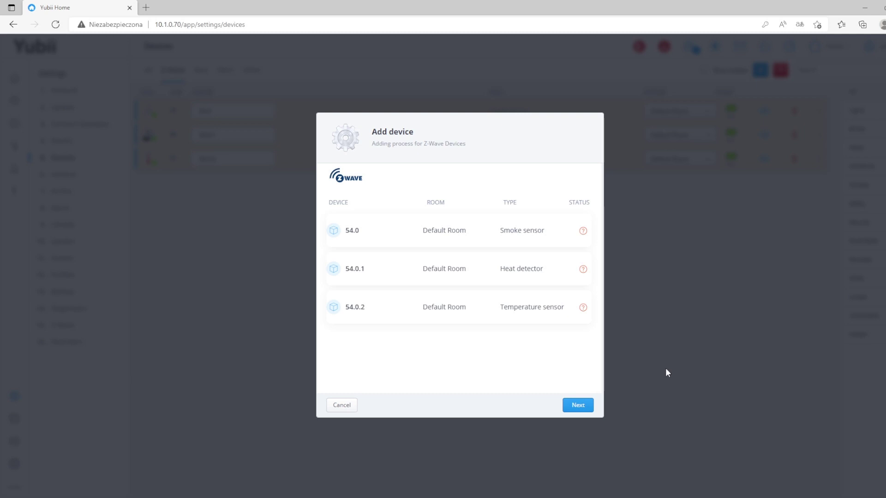
- Name device 54.0 "Smoke sensor", keep the defaults for the heat detector and temperature sensor, and finish adding the devices
left_click(552, 240)
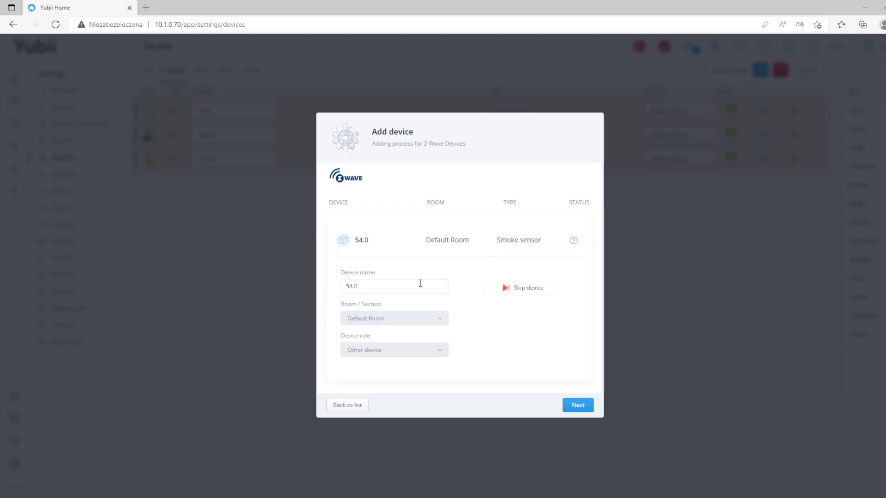
type("Sm")
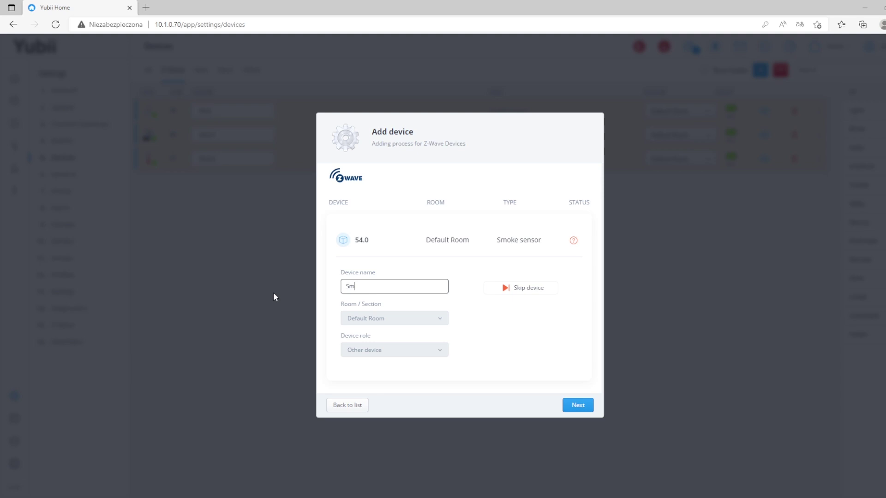
type("oke sensor")
left_click(576, 407)
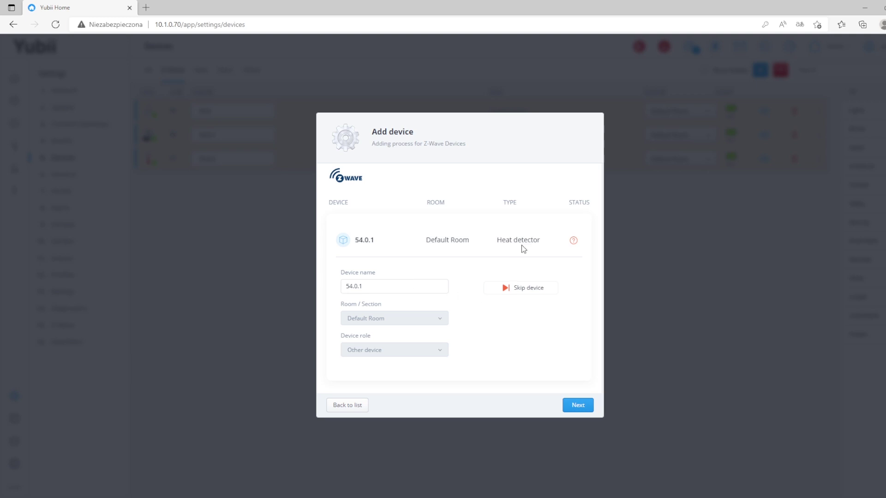
left_click(577, 406)
left_click(577, 406)
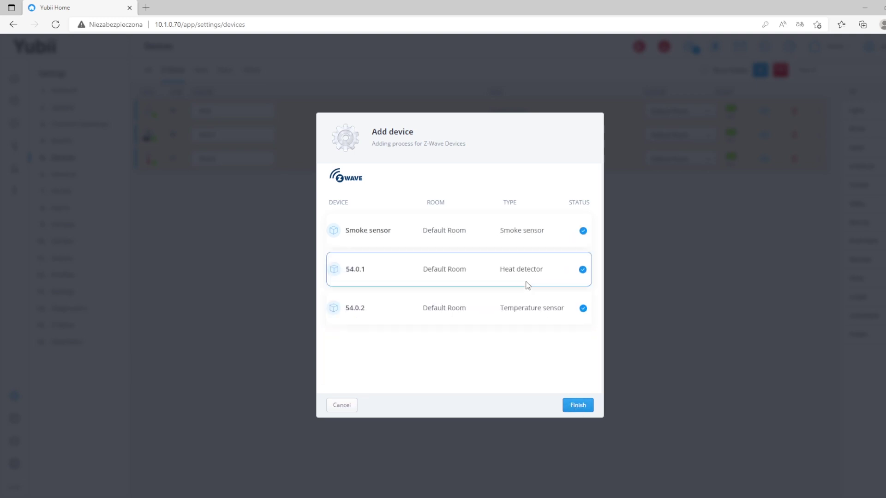
left_click(572, 404)
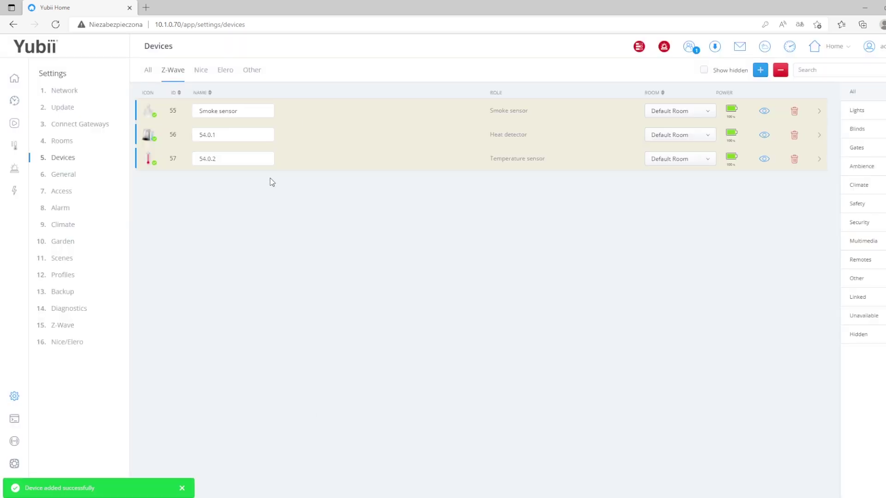
- In the Smoke sensor's parameters, set Parameter 1 (Fibaro Smoke Sensor sensitivity) to 1 - HIGH Sensitivity
left_click(324, 109)
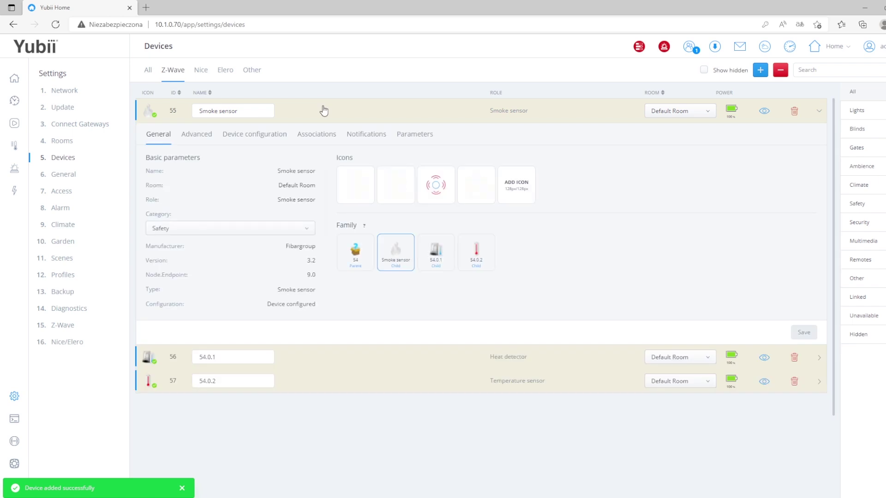
left_click(406, 135)
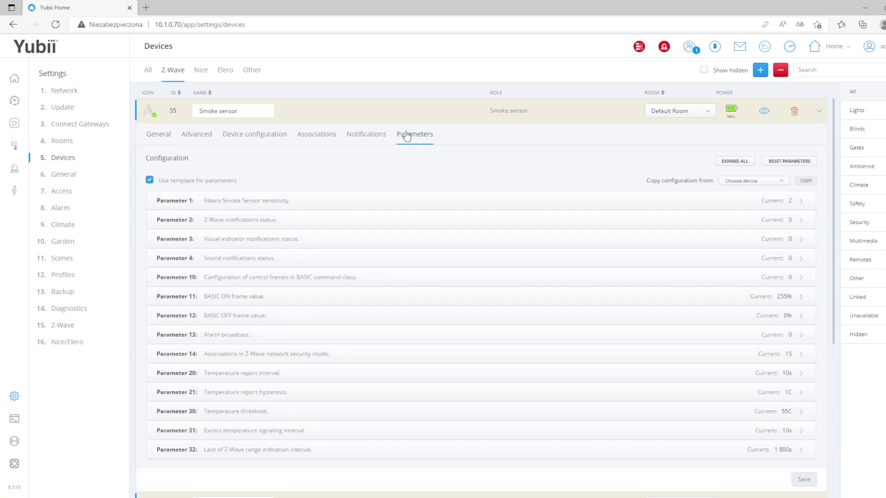
scroll(397, 135, "down", 1)
left_click(308, 159)
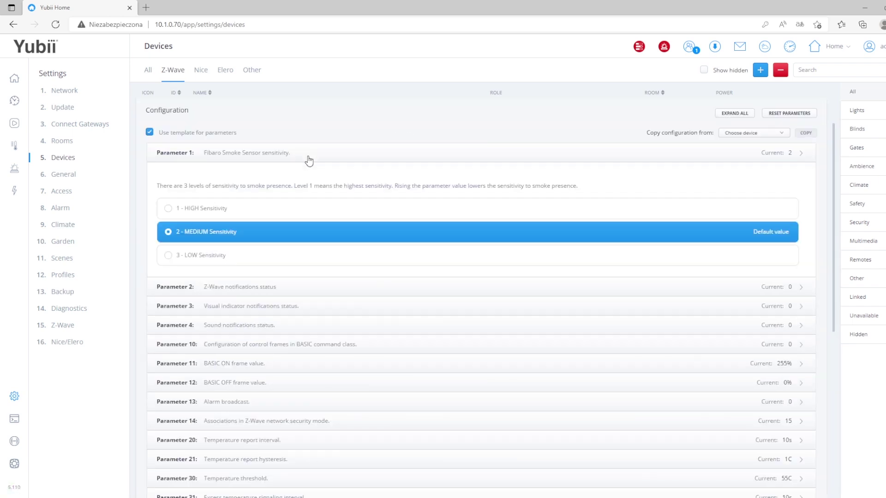
left_click(228, 259)
left_click(227, 211)
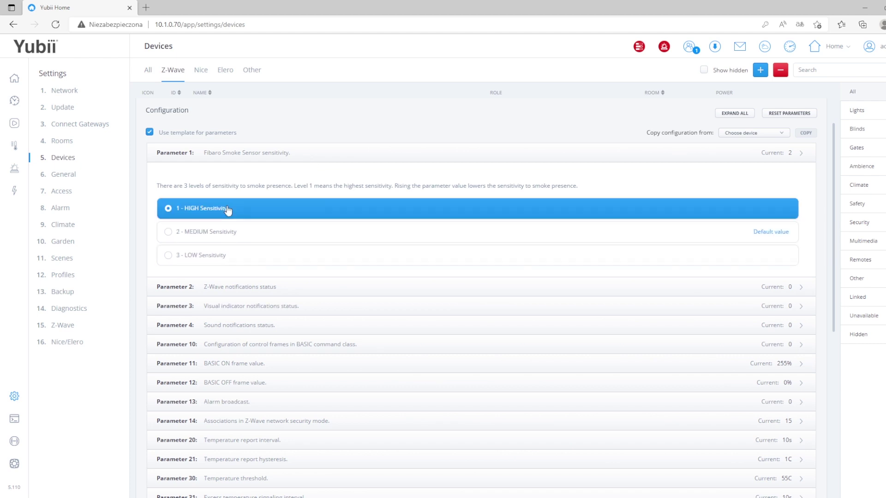
- Try the BASIC ON and BASIC OFF options of Parameter 10, ending on 0 - BASIC ON & BASIC OFF enabled
scroll(283, 182, "down", 1)
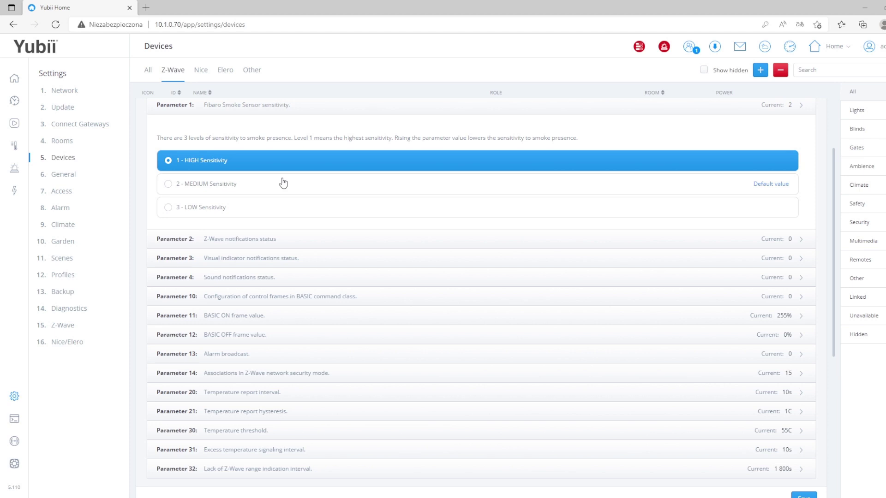
scroll(284, 183, "down", 1)
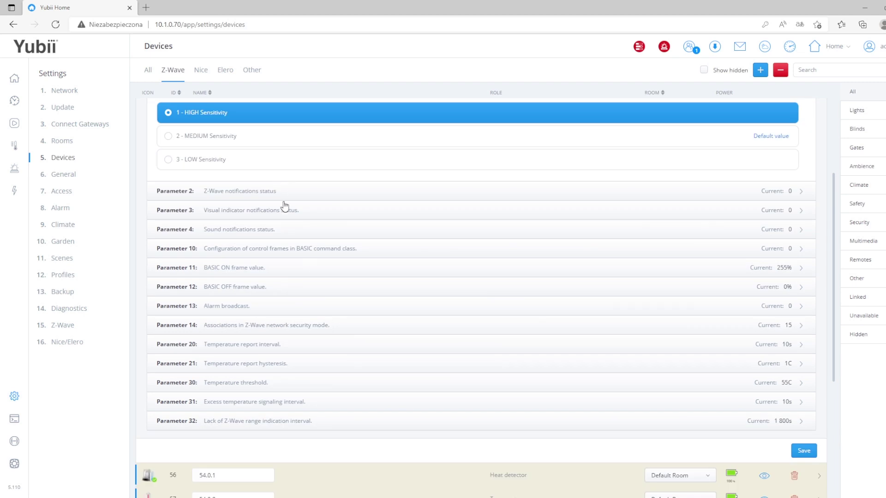
left_click(298, 249)
scroll(298, 251, "down", 2)
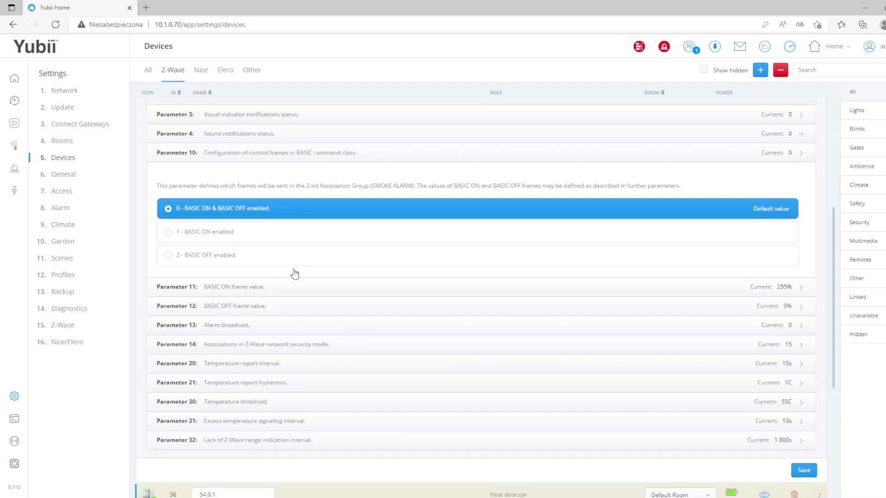
left_click(291, 233)
left_click(289, 205)
left_click(279, 255)
left_click(282, 209)
- Expand Parameters 11 and 12, try 99% as the BASIC ON frame value, and return it to the default 255
scroll(284, 260, "down", 2)
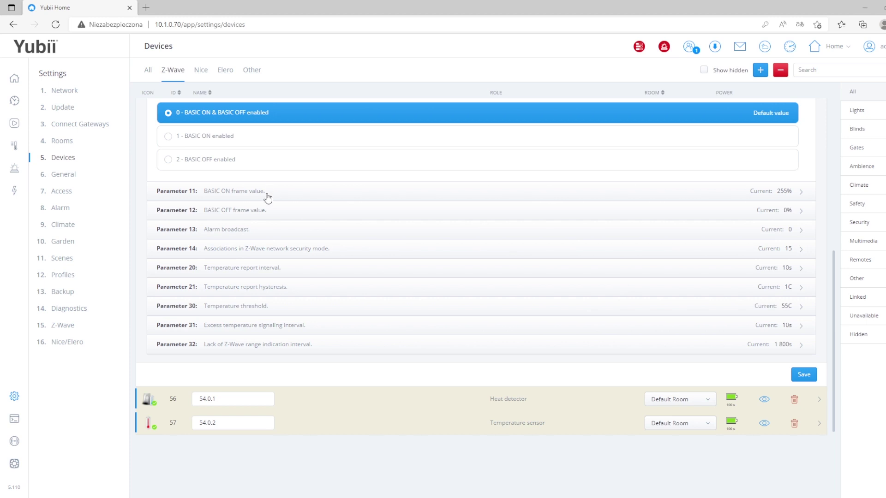
scroll(268, 199, "up", 1)
left_click(258, 247)
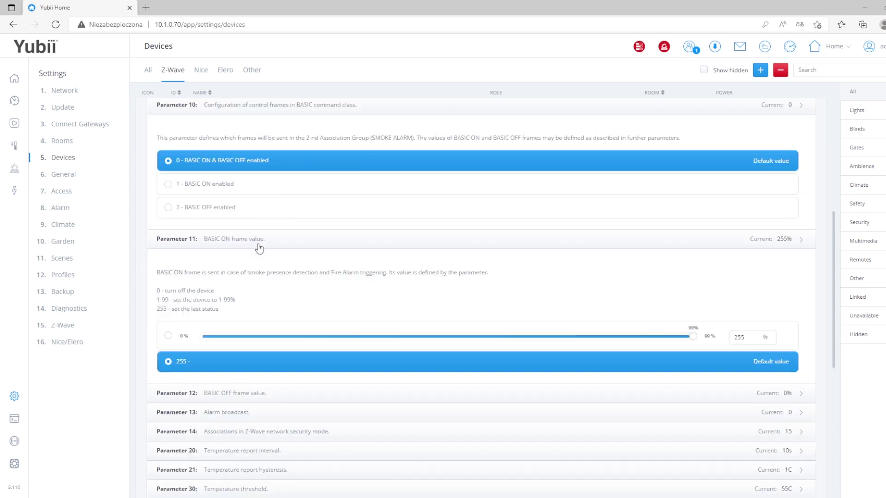
scroll(259, 248, "down", 1)
left_click(262, 350)
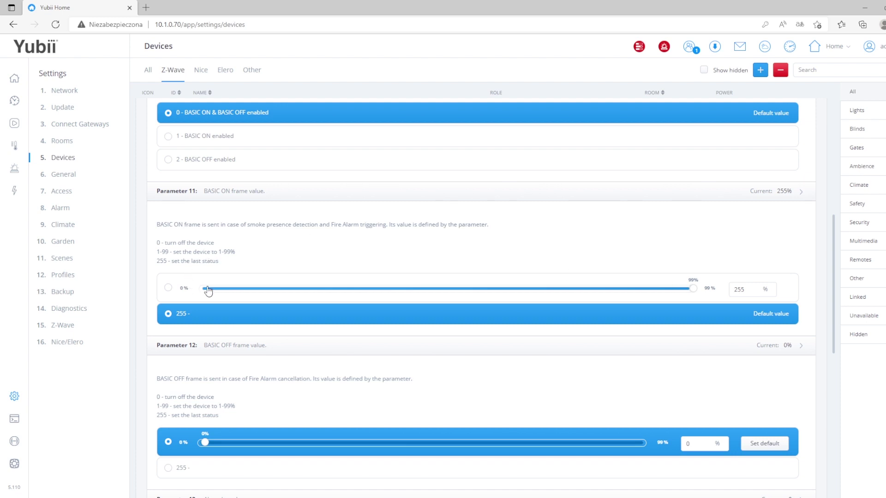
left_click(169, 289)
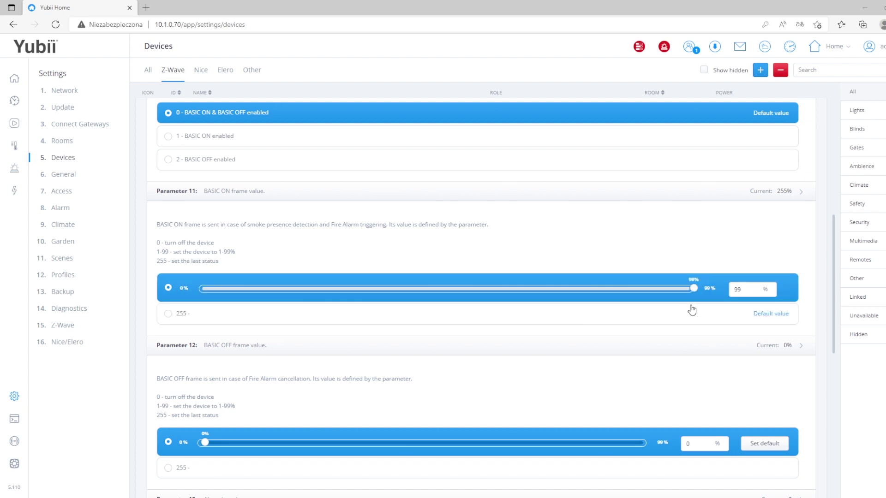
left_click_drag(693, 288, 708, 273)
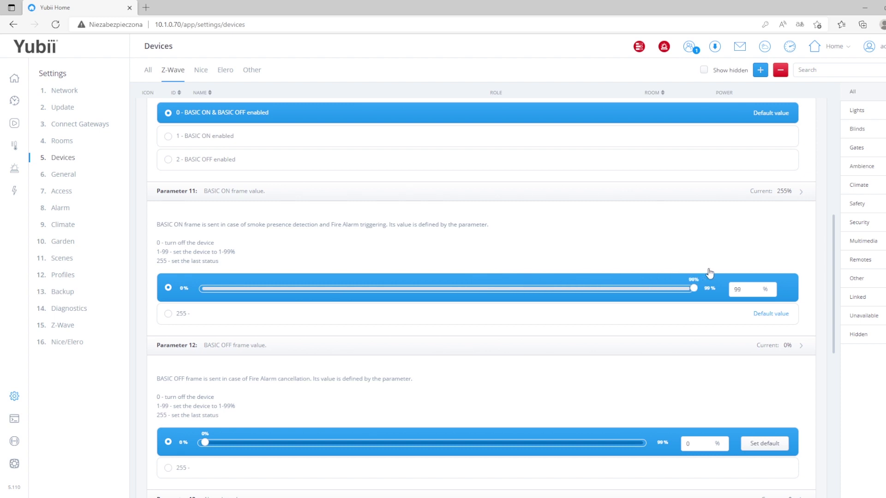
left_click(168, 313)
- Set Parameter 21 (Temperature report hysteresis) to 0.7 C
scroll(645, 295, "down", 1)
scroll(645, 295, "down", 2)
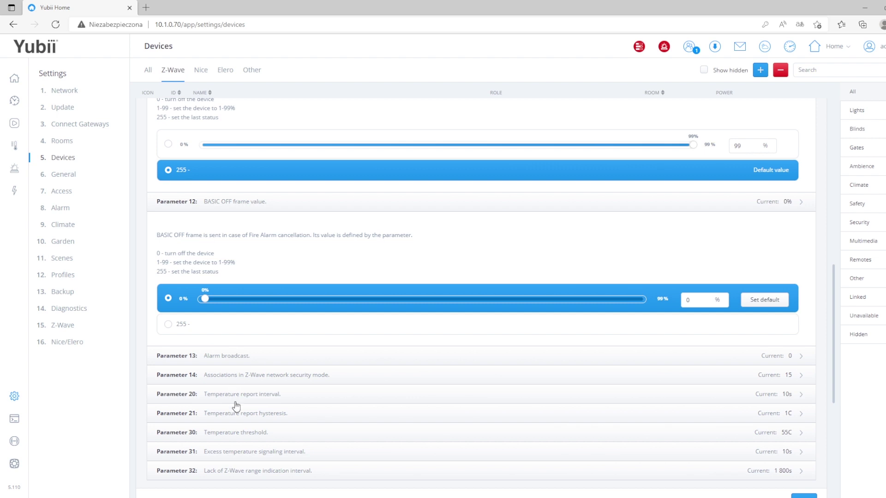
scroll(265, 381, "down", 2)
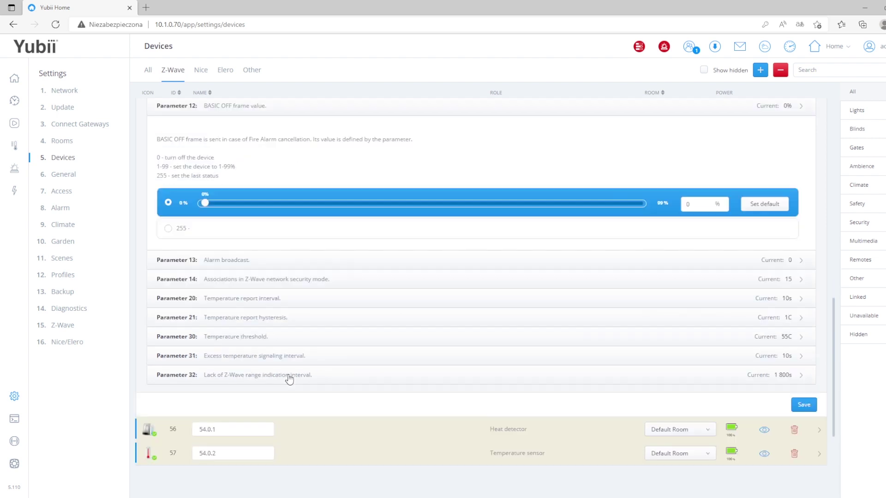
left_click(286, 317)
mouse_move(230, 237)
left_mouse_down()
mouse_move(311, 237)
mouse_move(215, 245)
left_mouse_up()
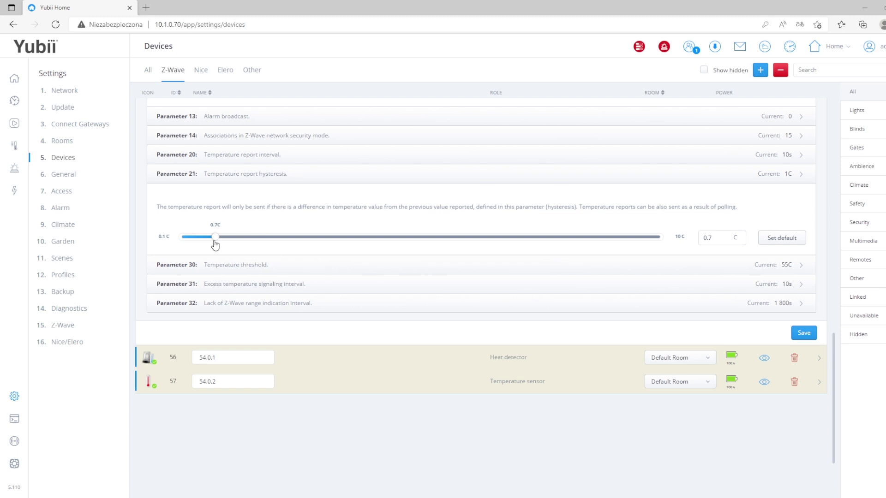
- Set Parameter 30 (Temperature threshold) to 59 C and save the Smoke sensor's parameter changes
left_click(237, 266)
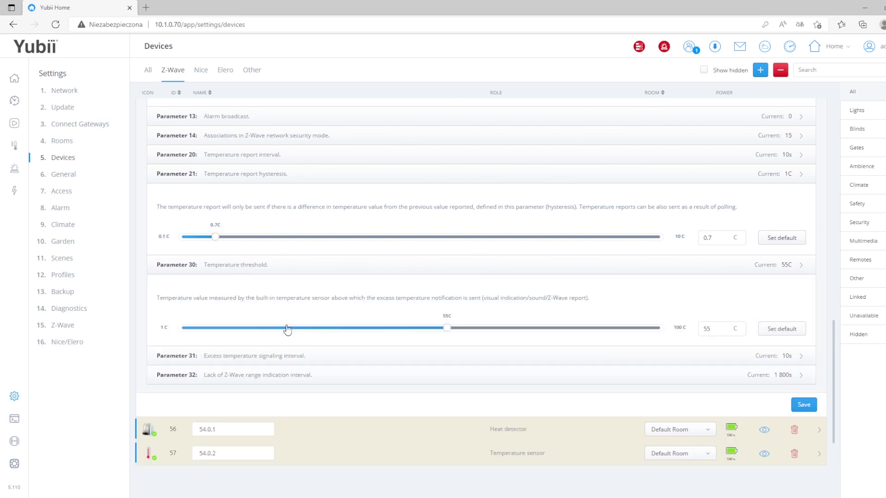
left_click_drag(448, 330, 467, 330)
left_click(804, 405)
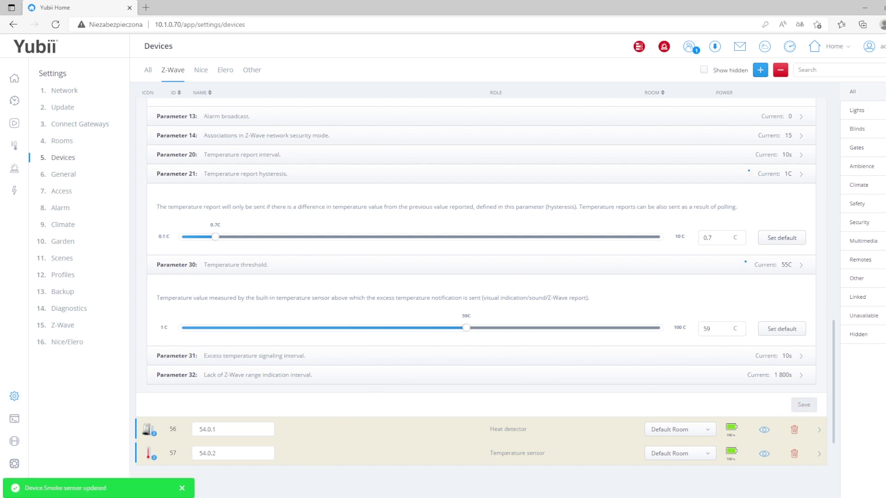